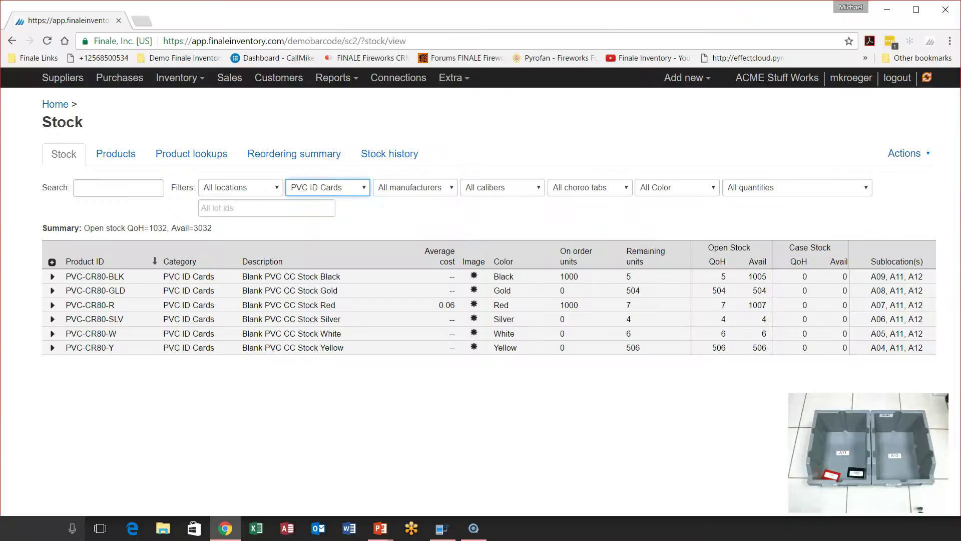
Bring MyMobiler's data collector forward and open Settings from the last main-menu page
left_click(442, 530)
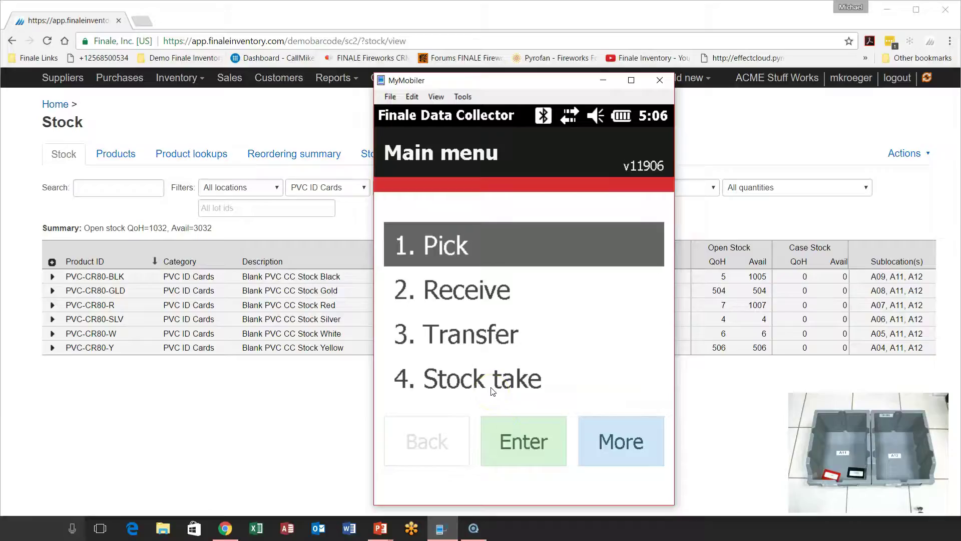
left_click(640, 451)
left_click(638, 446)
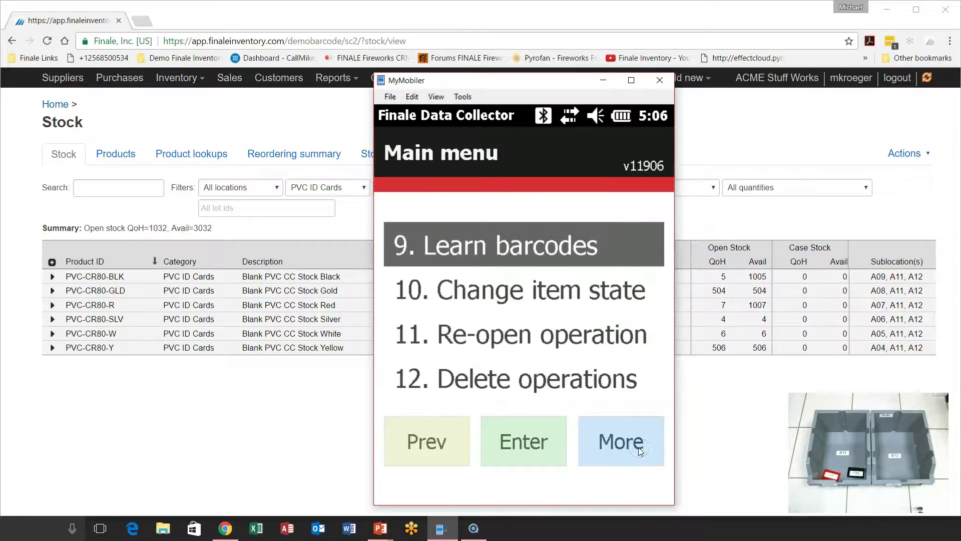
left_click(638, 447)
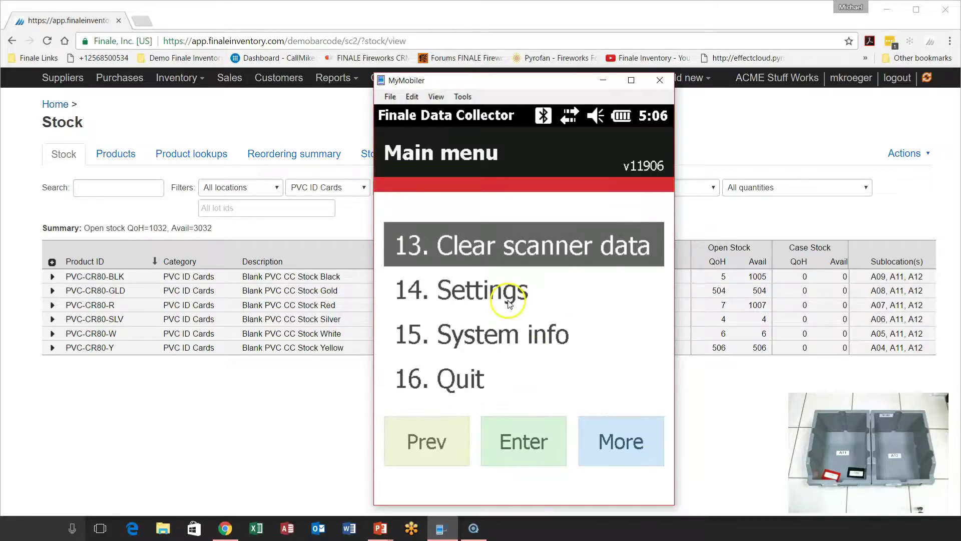
left_click(460, 301)
left_click(460, 301)
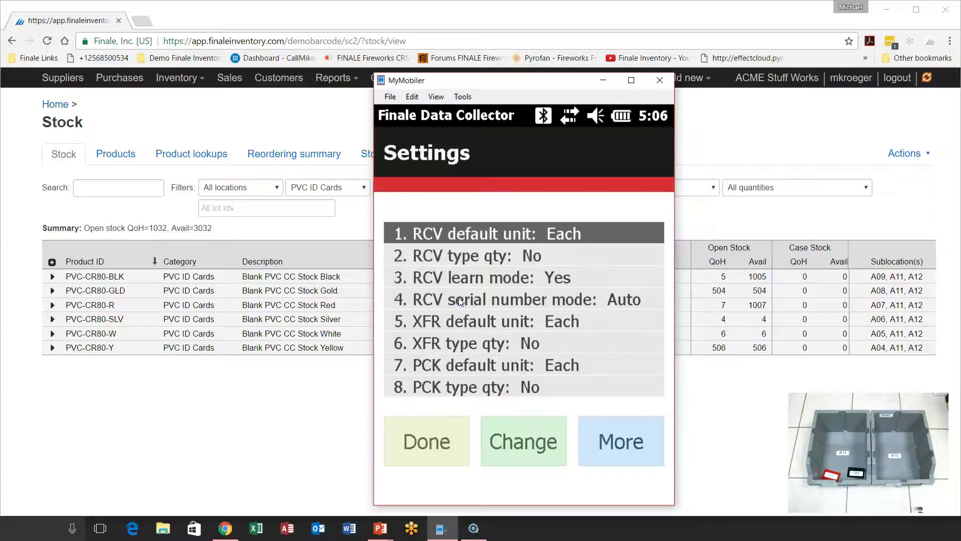
Page to settings 17–24 and set TAK write zeros to Yes
left_click(632, 443)
left_click(632, 442)
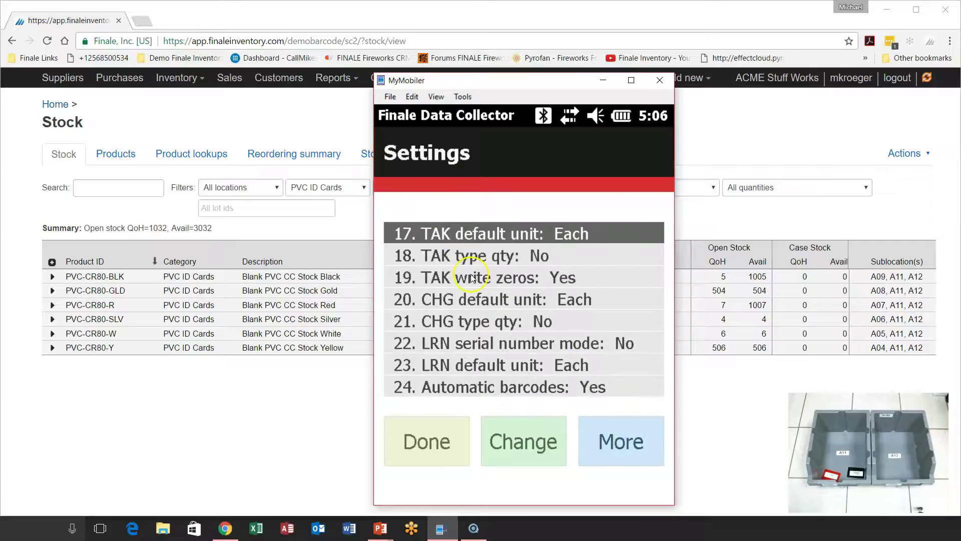
left_click(417, 279)
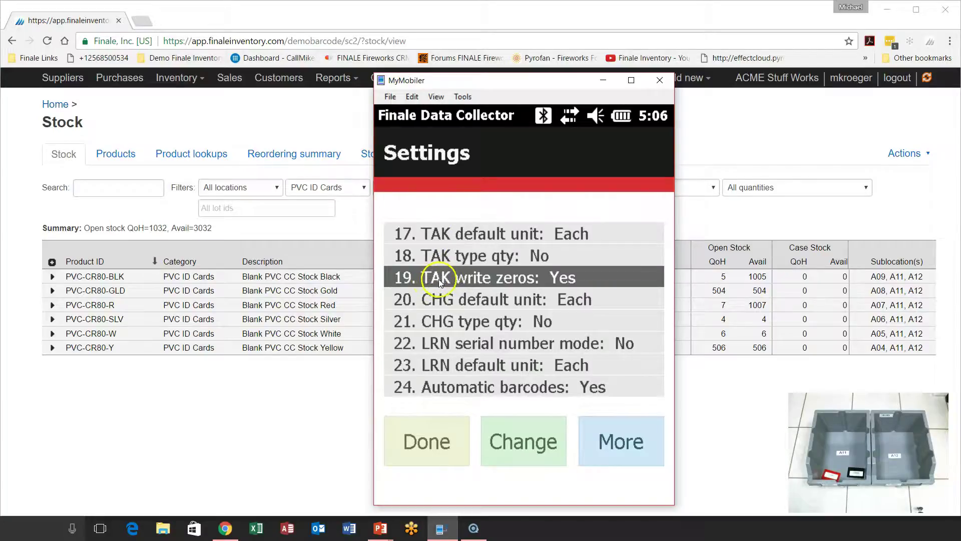
left_click(444, 281)
left_click(494, 286)
left_click(540, 444)
Return the scanner to its main menu and push updated barcode lookup tables to the docked scanner
left_click(446, 441)
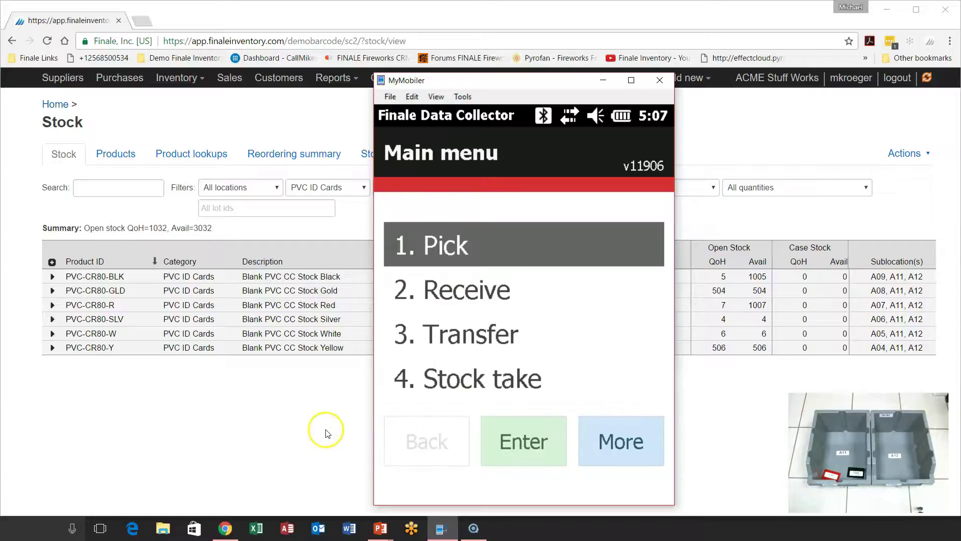
left_click(53, 104)
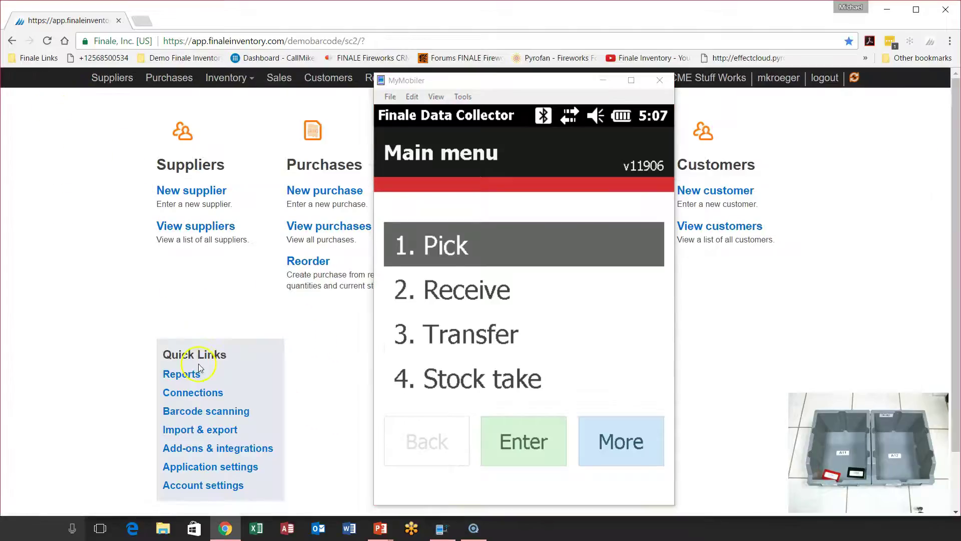
left_click(216, 411)
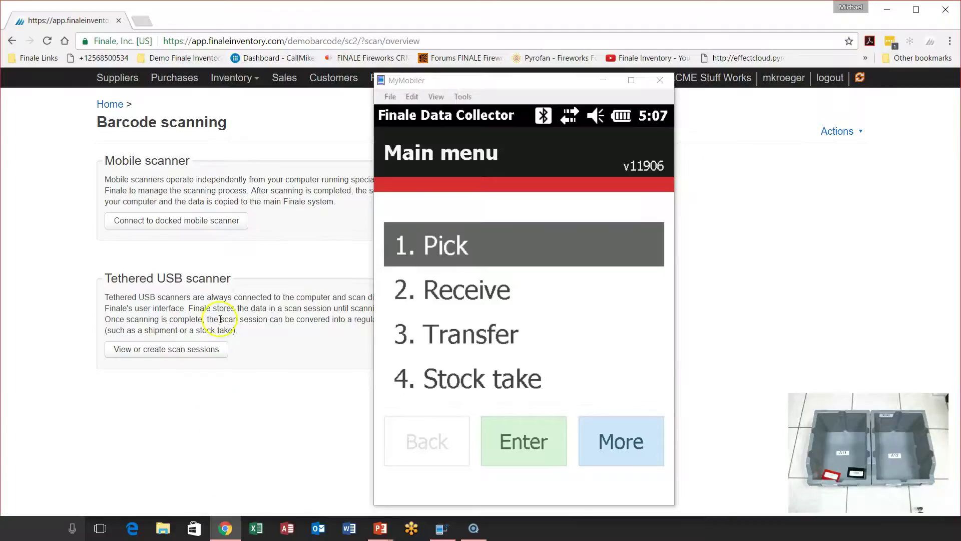
left_click(187, 222)
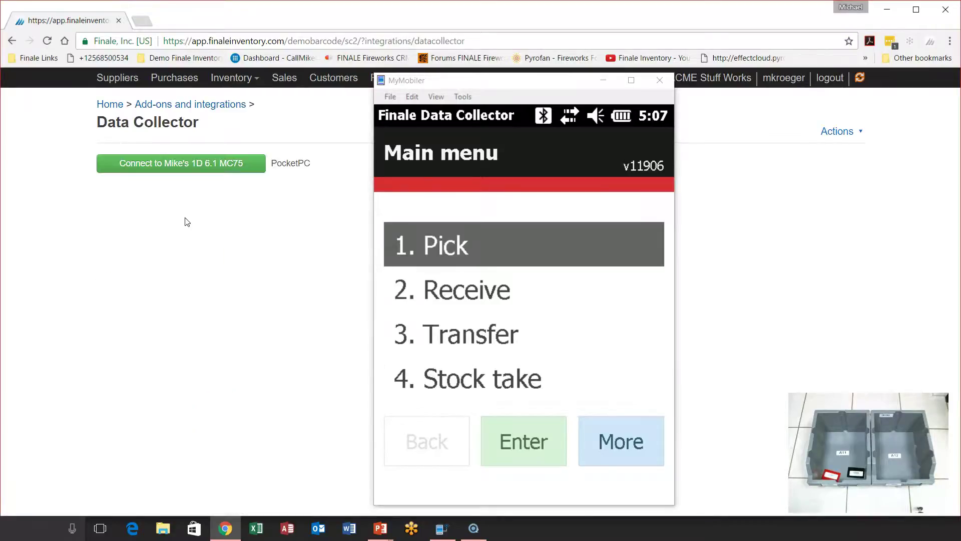
left_click(197, 186)
left_click(189, 165)
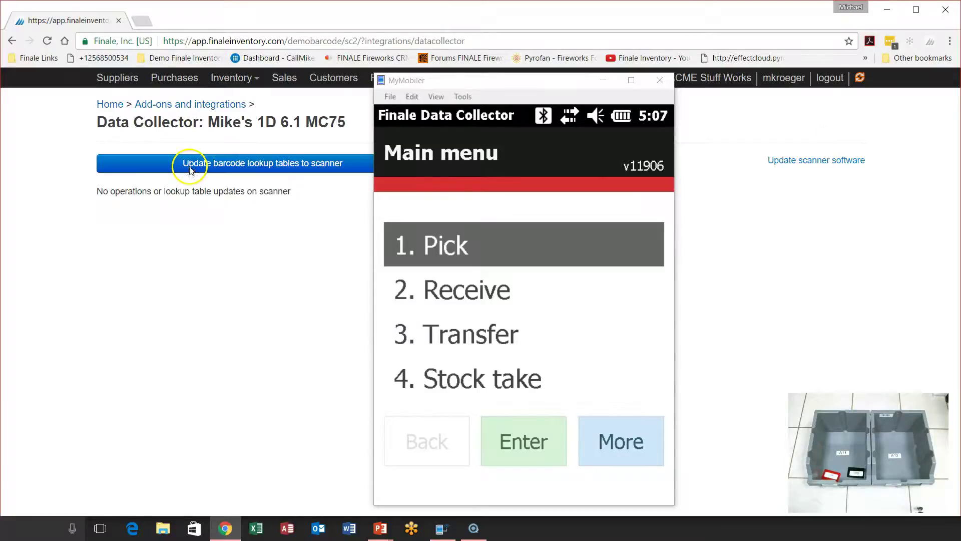
left_click(190, 169)
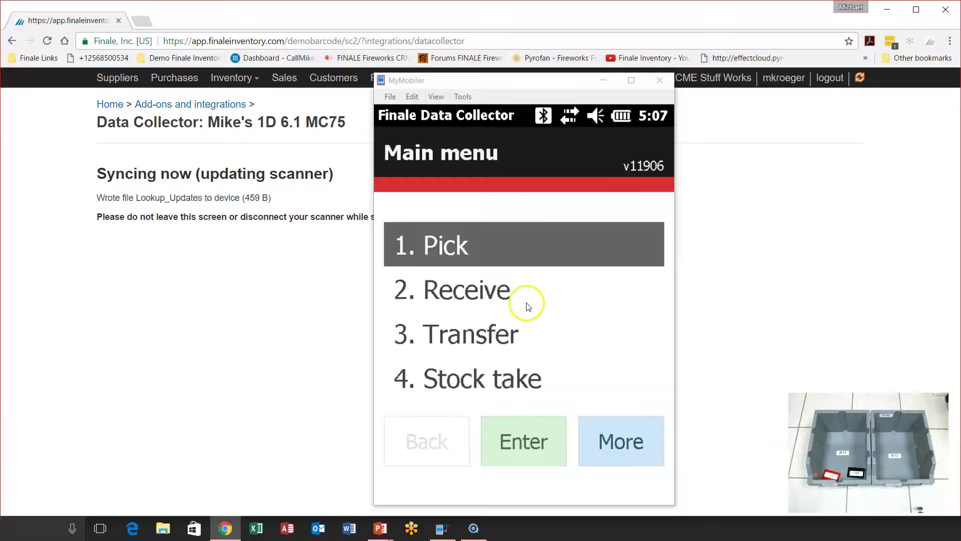
left_click(184, 229)
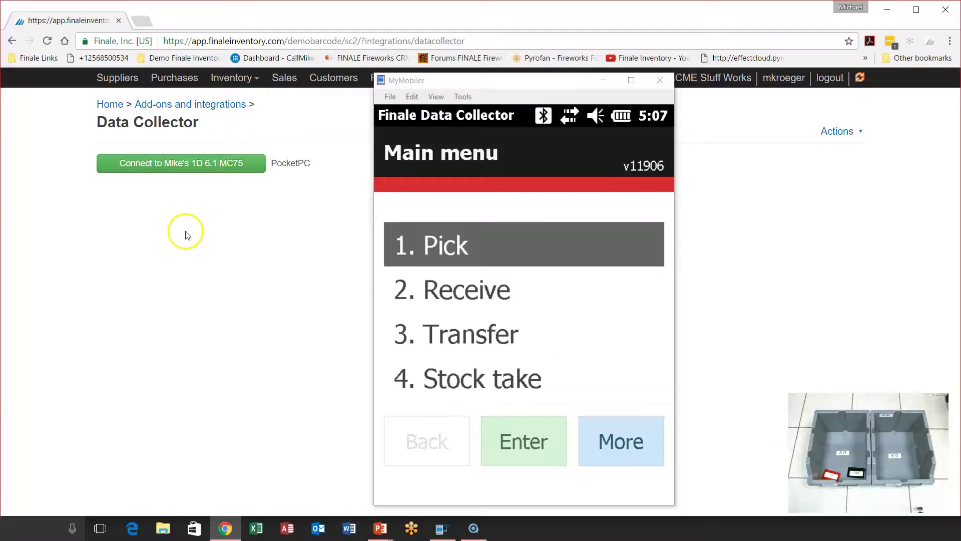
Open the Inventory > Stock list of PVC ID Cards
left_click(241, 82)
left_click(245, 104)
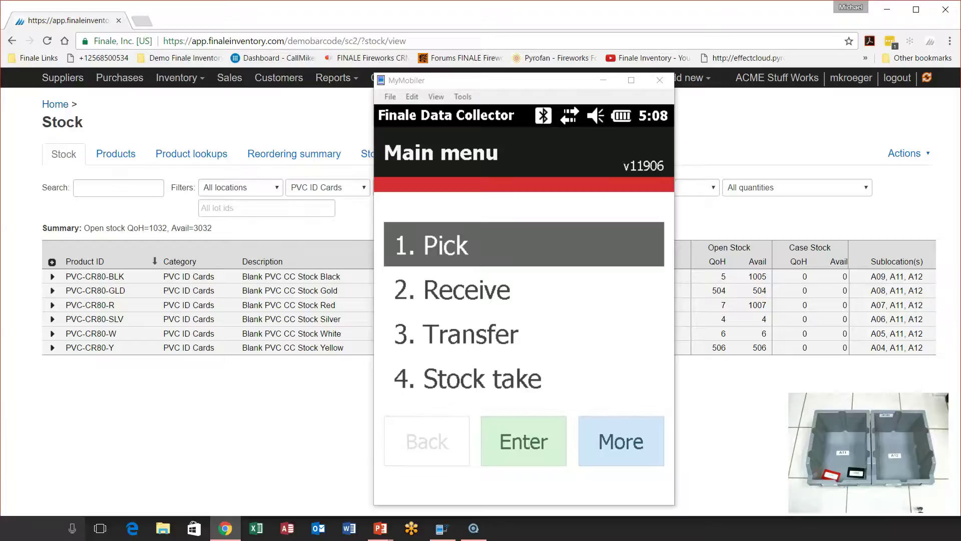
Filter the stock list to location A11
left_click(277, 190)
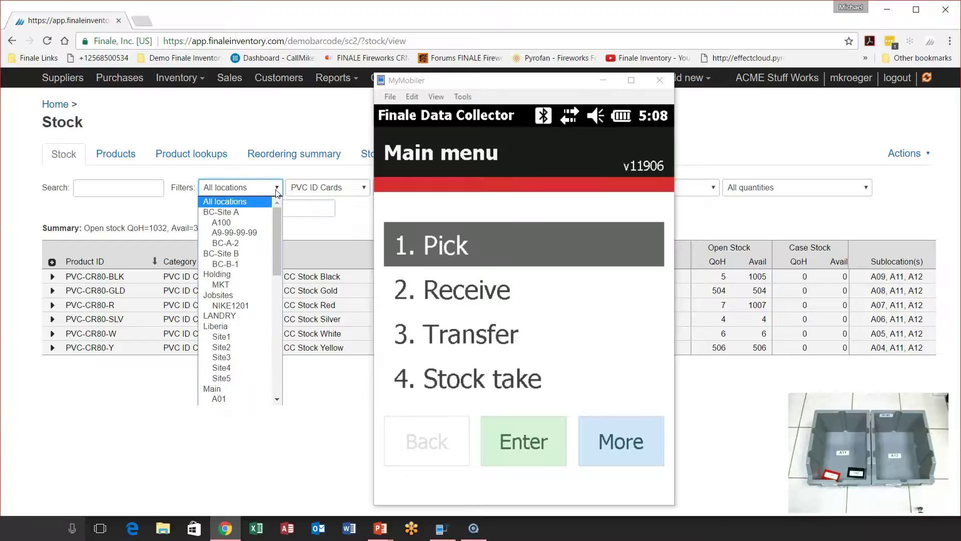
left_click_drag(279, 233, 275, 302)
left_click(246, 304)
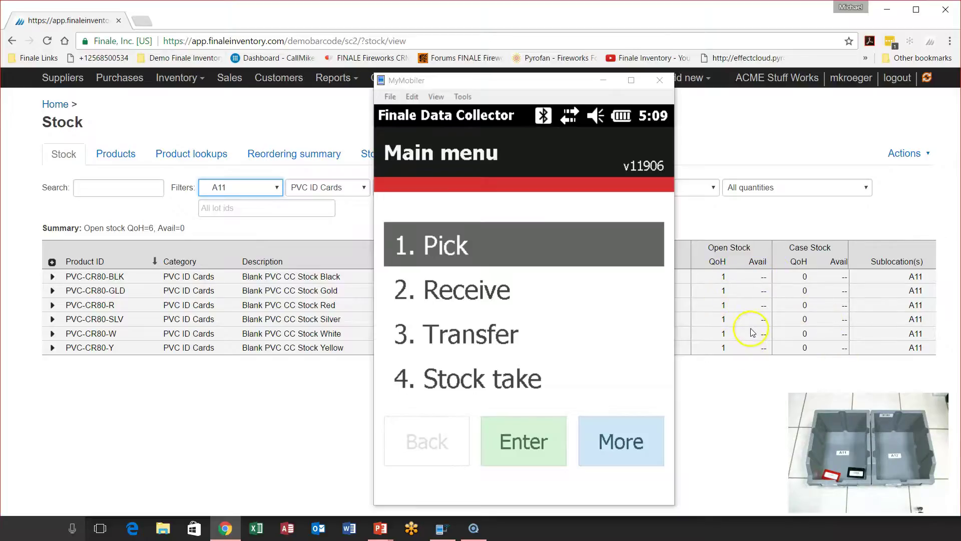
Filter the stock list to A12 (QoH 8) and start a stock take on the scanner
left_click(278, 189)
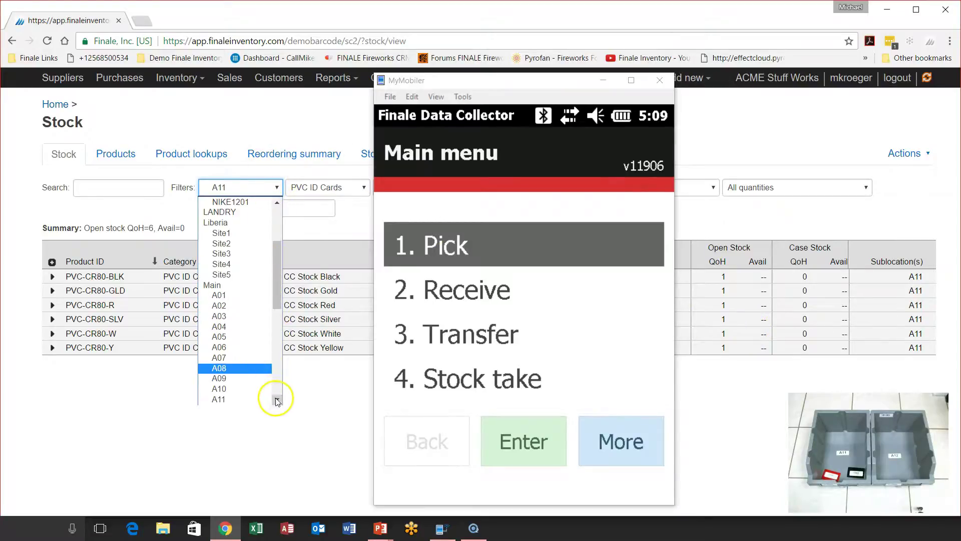
scroll(275, 393, "down", 1)
left_click(256, 394)
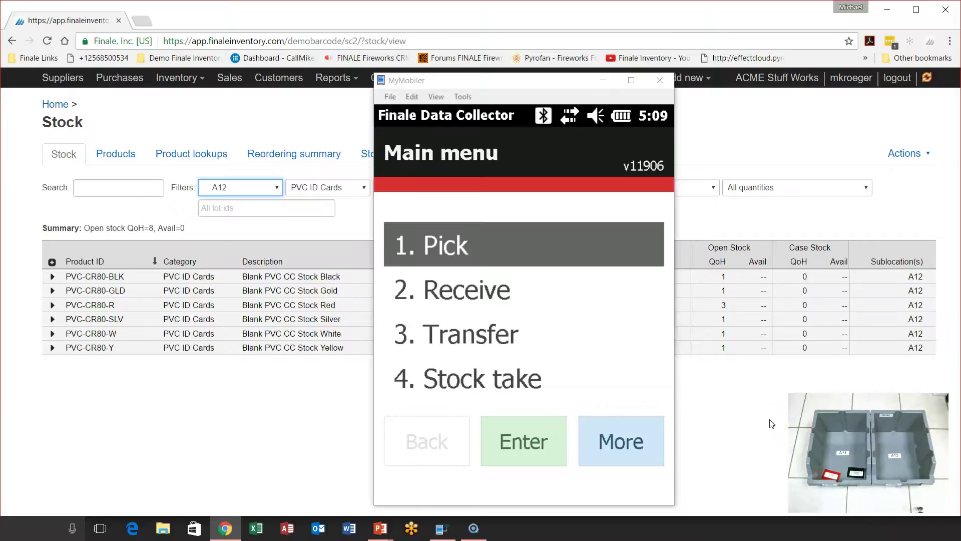
left_click(518, 380)
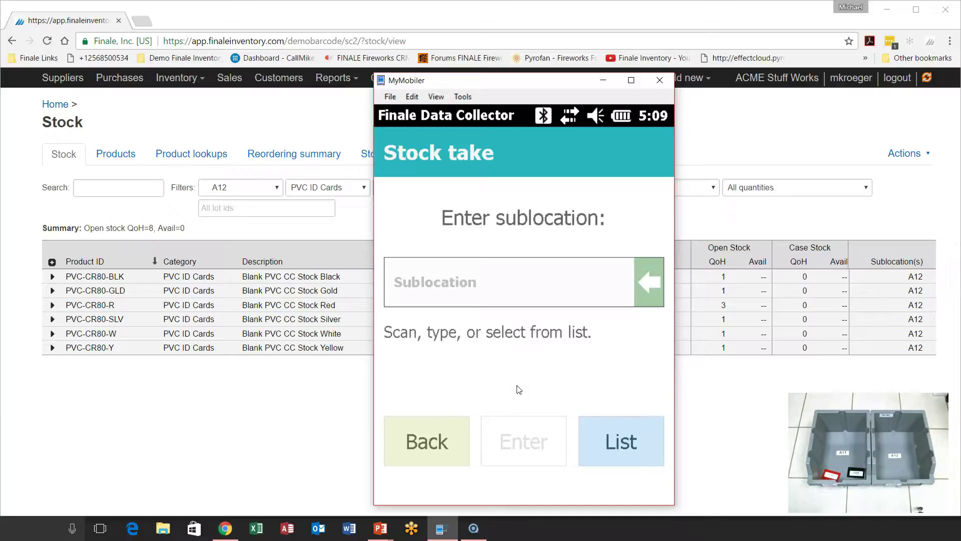
Enter A11 as the sublocation for the scanner stock take
type("A11")
key("Return")
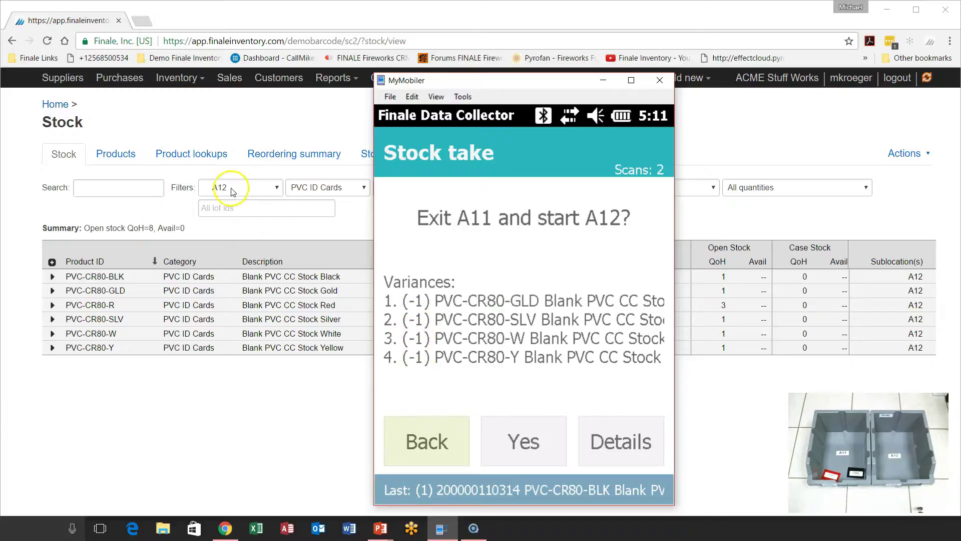
Filter the web stock list to A11 and confirm exiting A11 to start counting A12
left_click(254, 189)
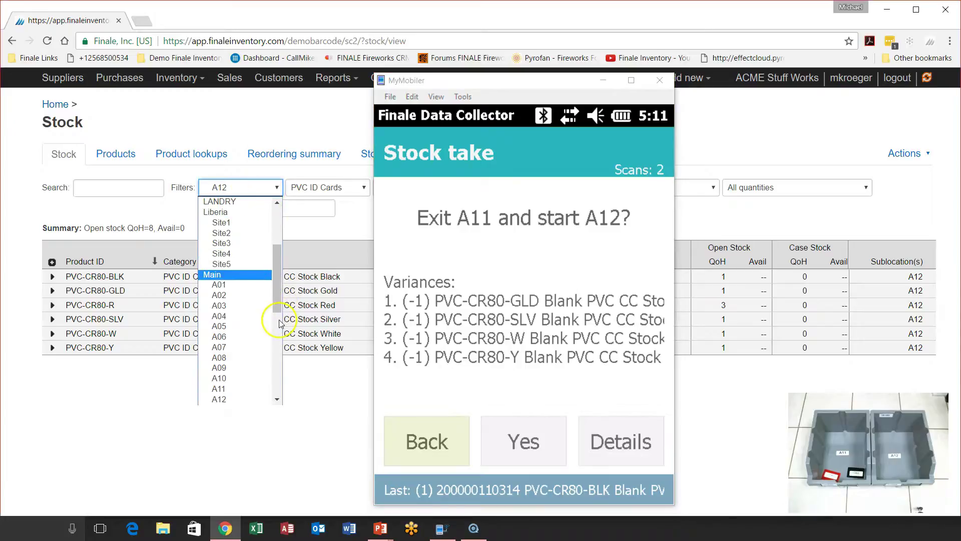
left_click(258, 389)
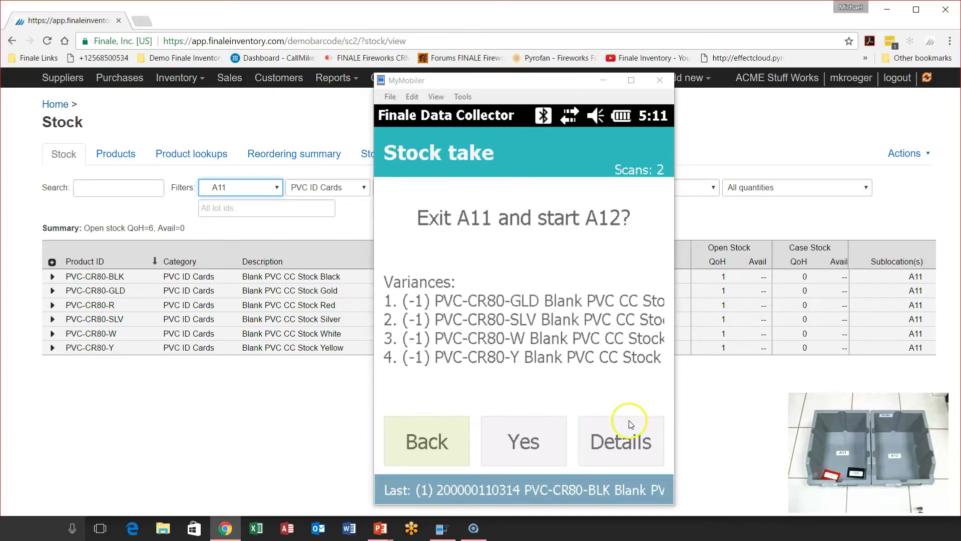
left_click(530, 435)
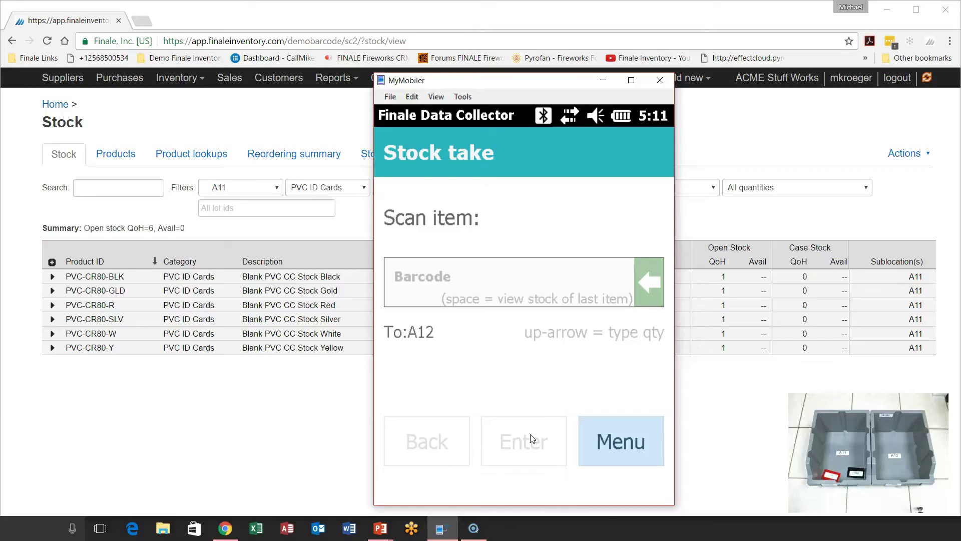
Exit the stock take to the main menu, filter the web list to A12, and accept A12's variances
left_click(649, 440)
left_click(576, 255)
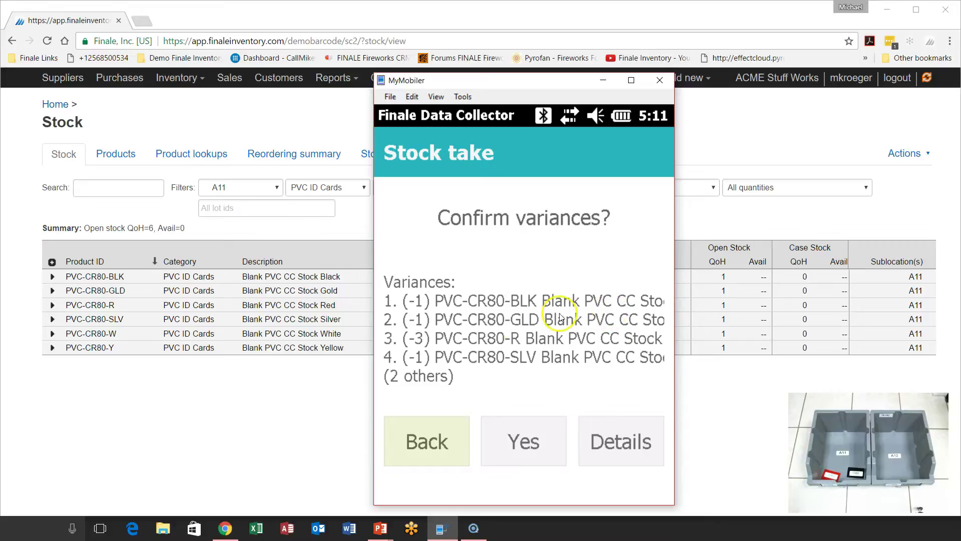
left_click(269, 189)
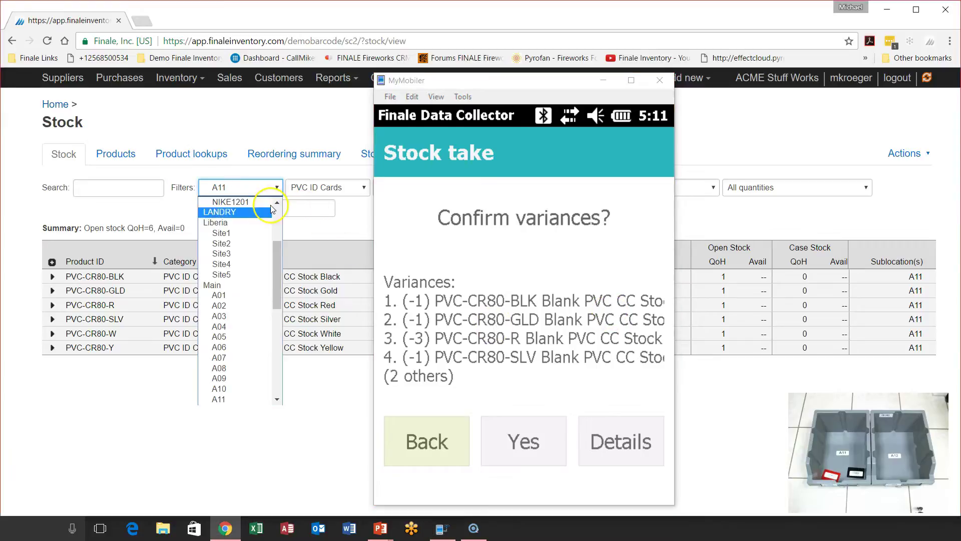
left_click(273, 400)
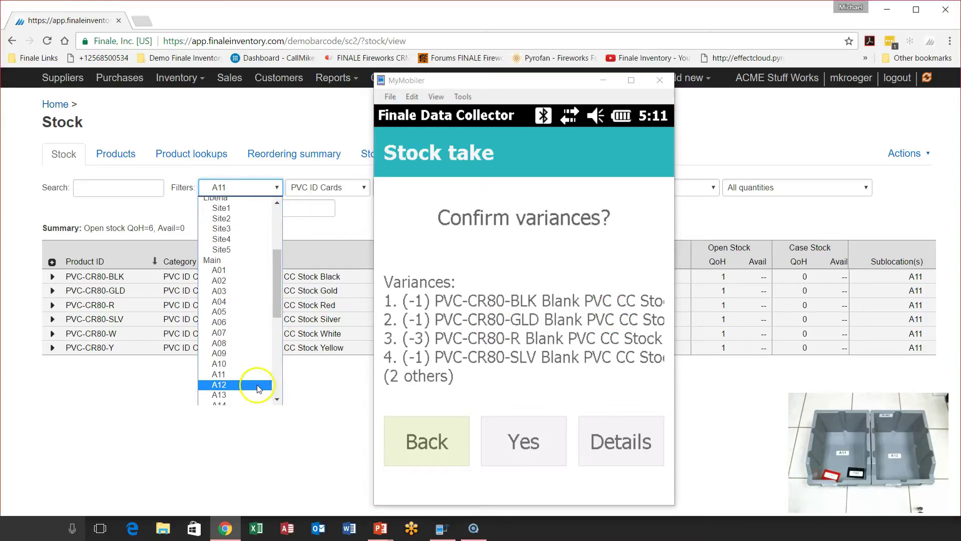
left_click(259, 390)
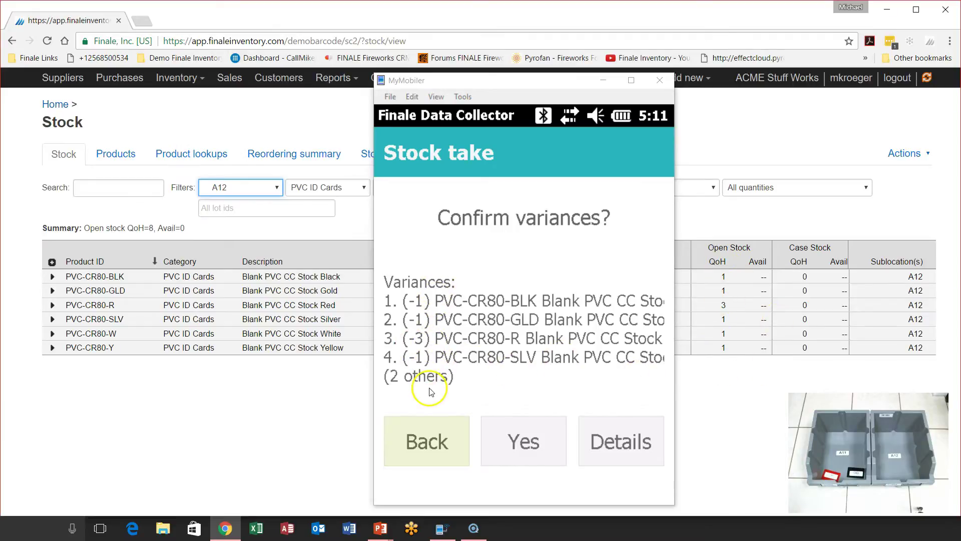
left_click(526, 449)
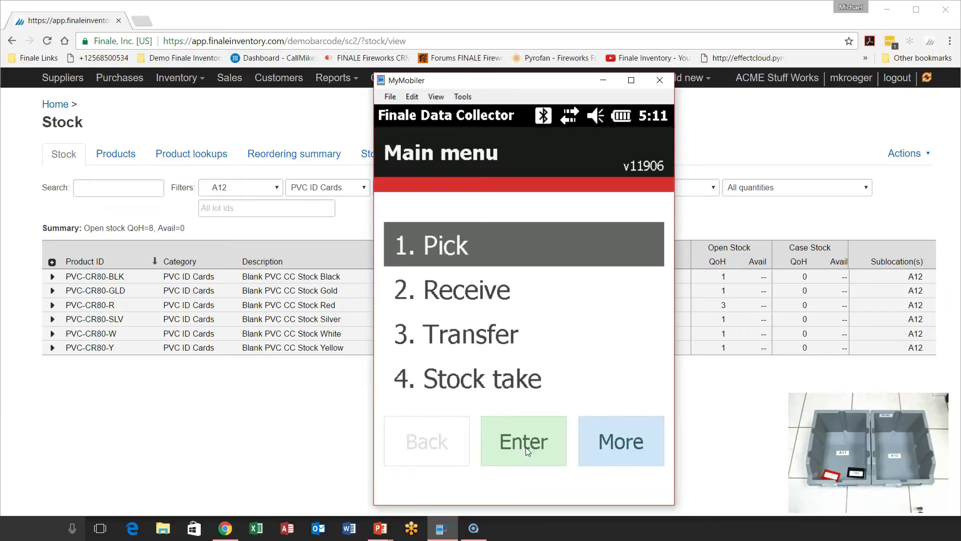
Connect to the docked mobile scanner from Barcode scanning and minimize MyMobiler
left_click(58, 105)
left_click(213, 412)
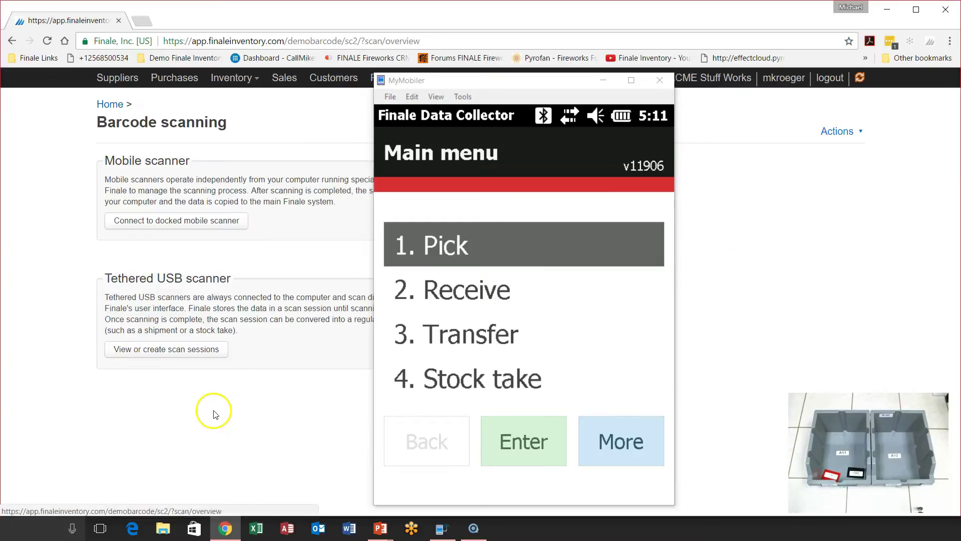
left_click(203, 229)
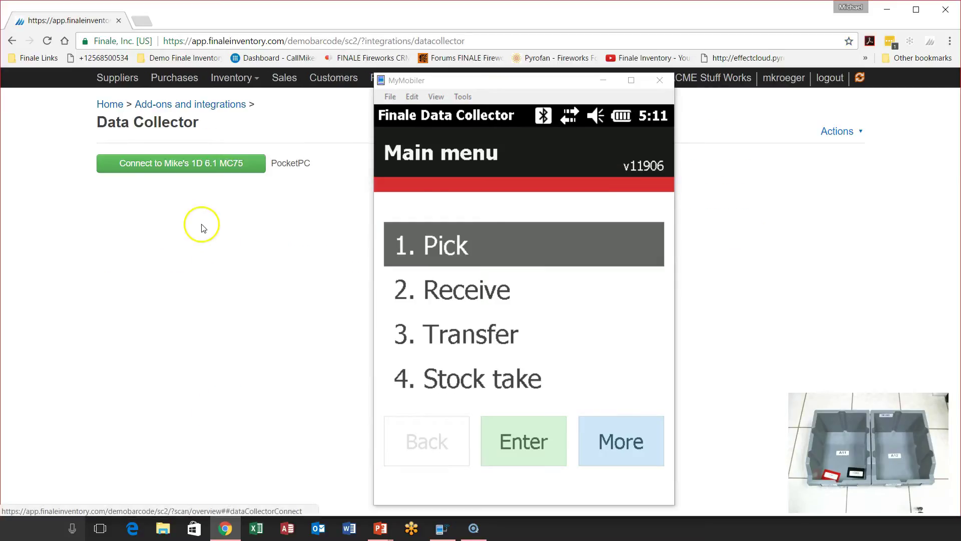
left_click(200, 166)
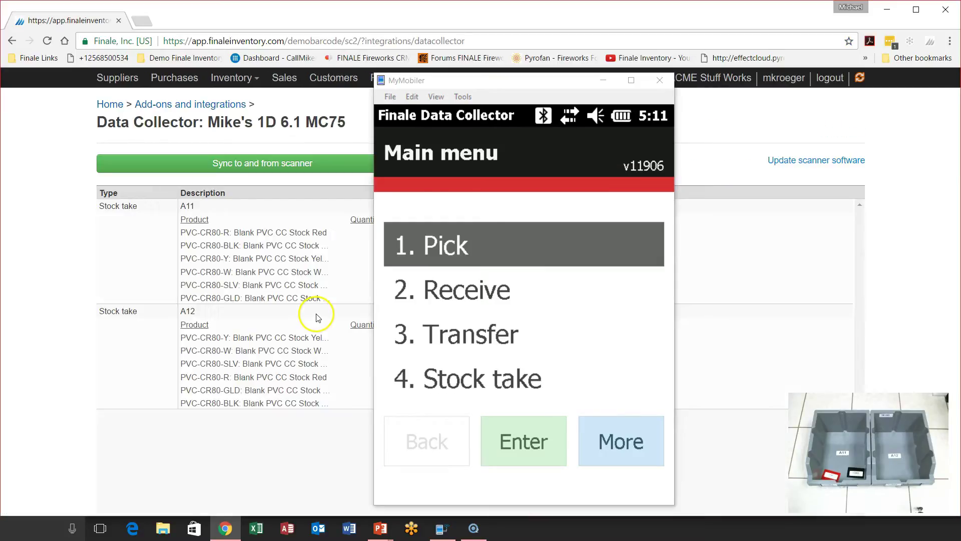
left_click(603, 80)
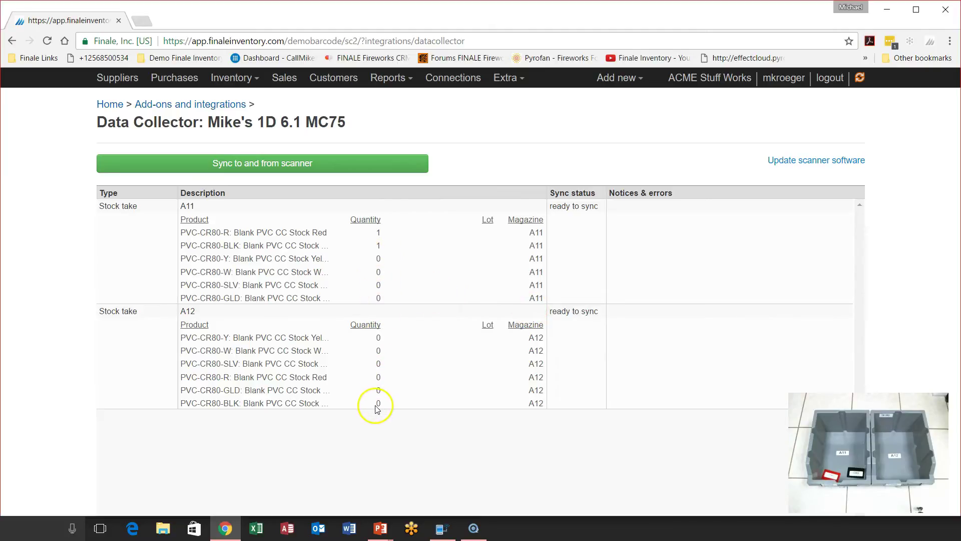
Sync stock takes to and from the scanner, then filter the Stock list to A11
left_click(259, 166)
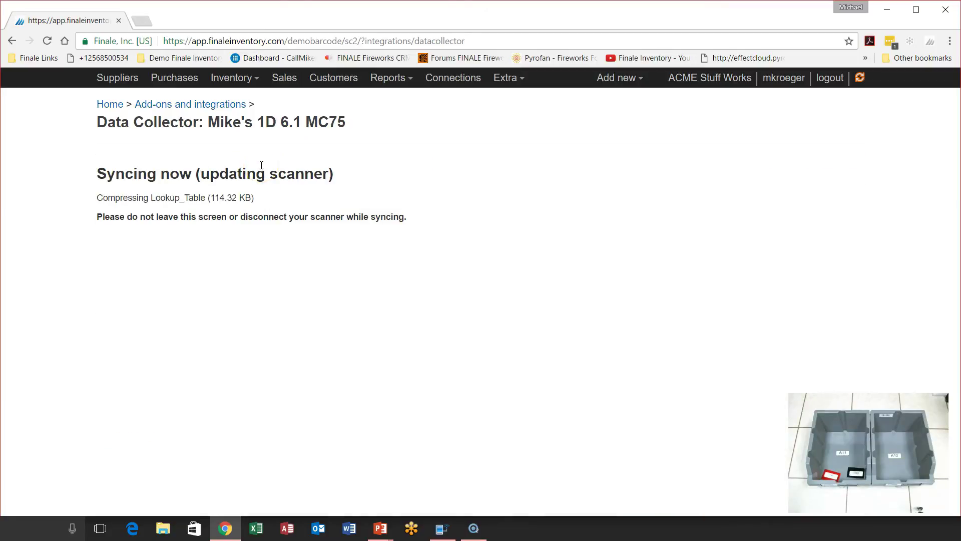
left_click(200, 243)
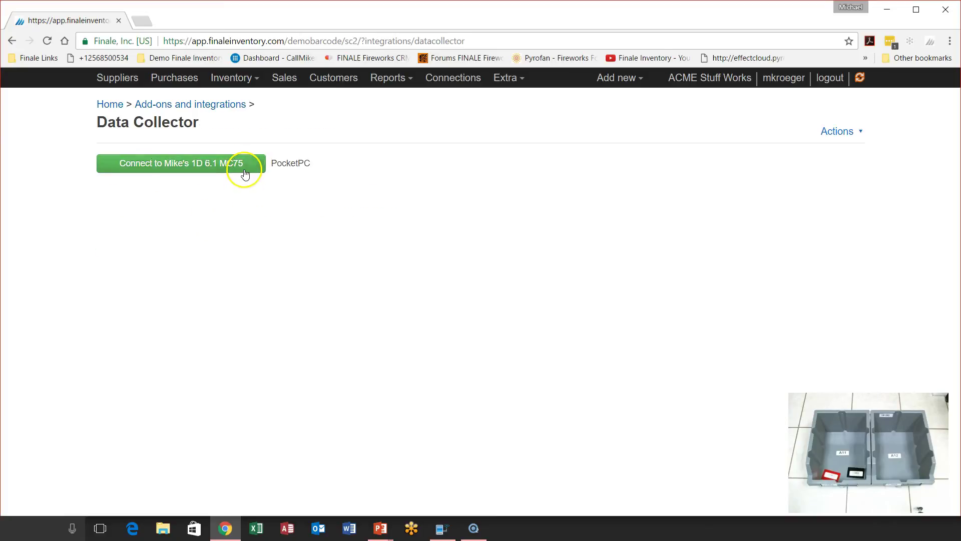
left_click(242, 83)
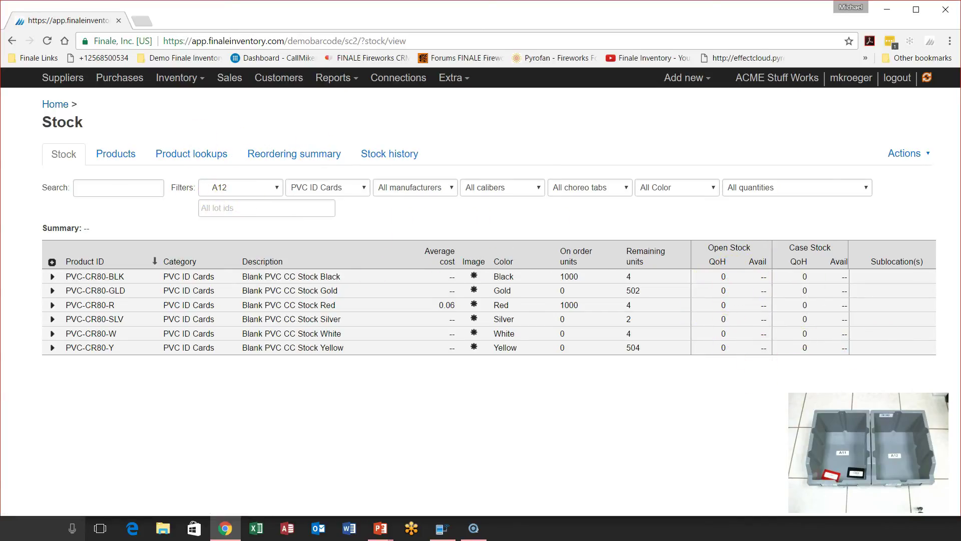
left_click(266, 190)
left_click(247, 389)
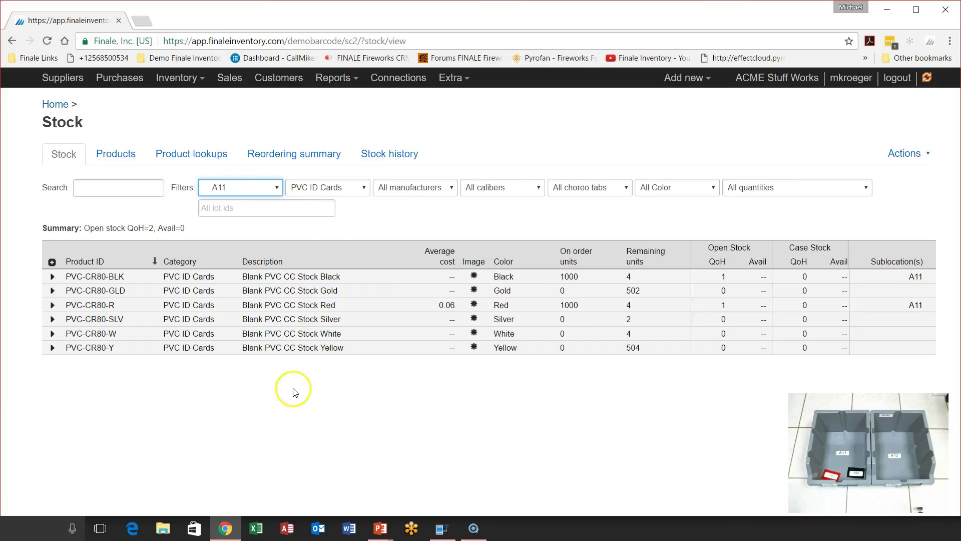